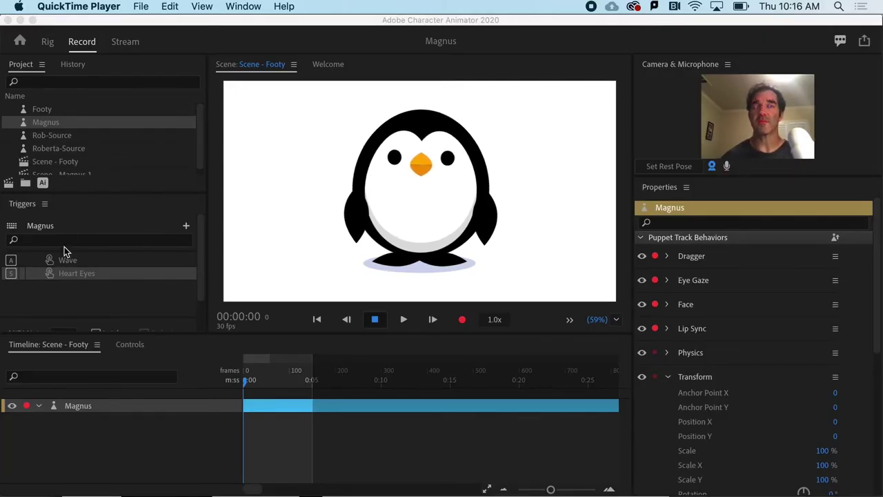
- Try the Heart Eyes (S) and Wave (A) triggers on the live Magnus penguin puppet
left_click(77, 276)
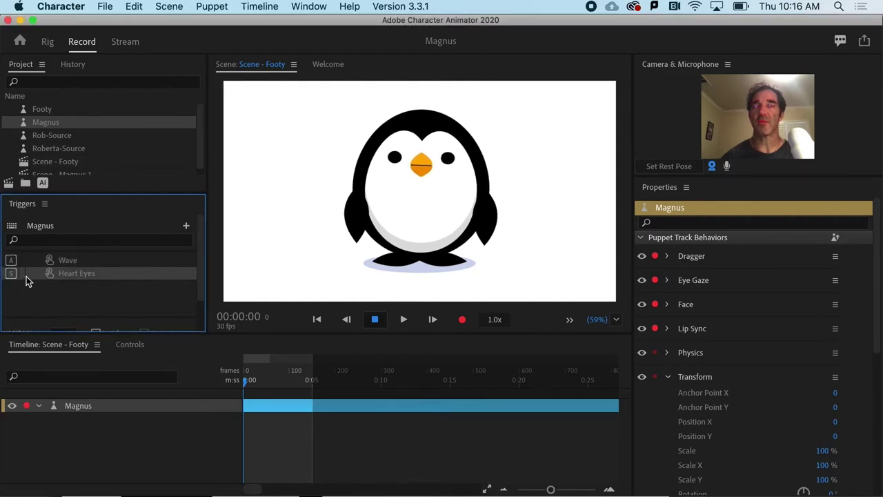
key("s")
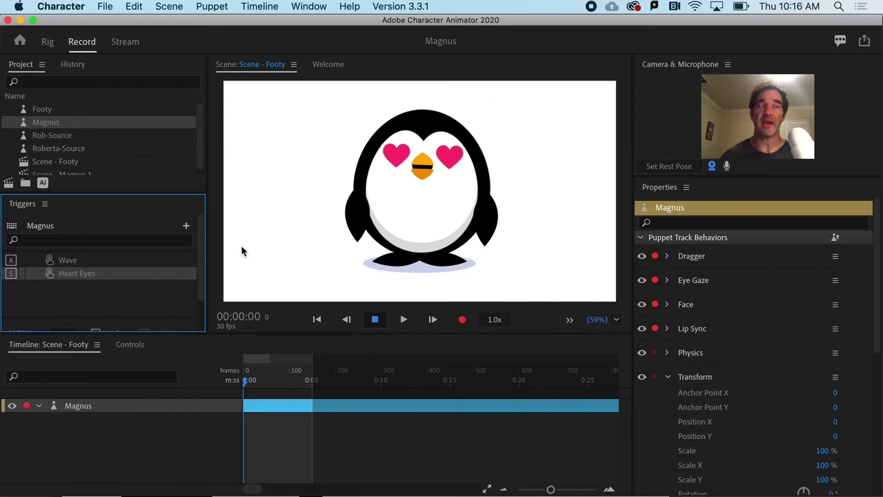
key("s")
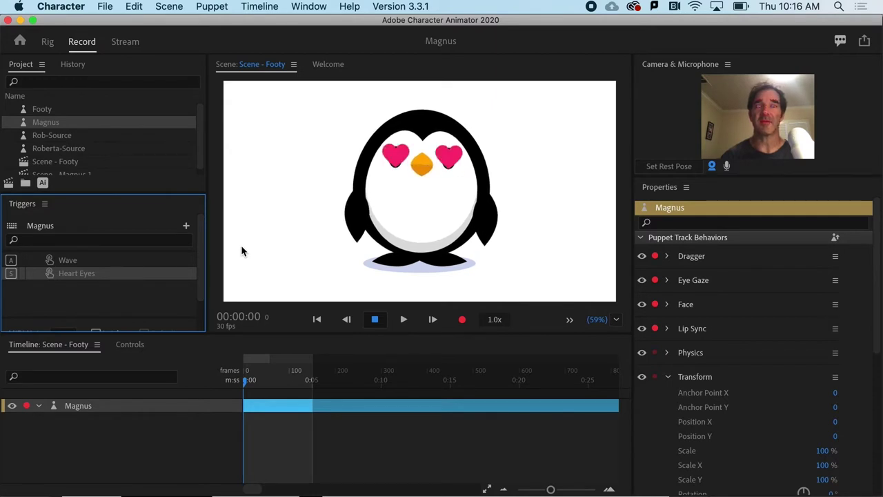
key("s")
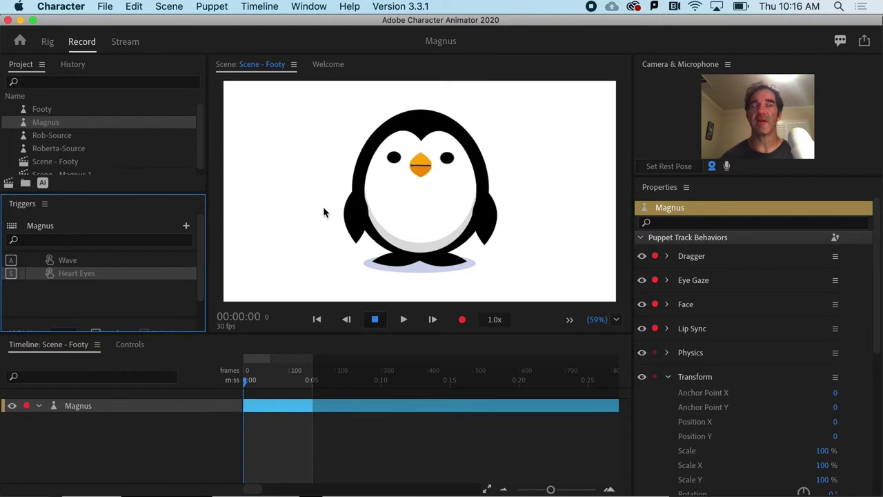
key("a")
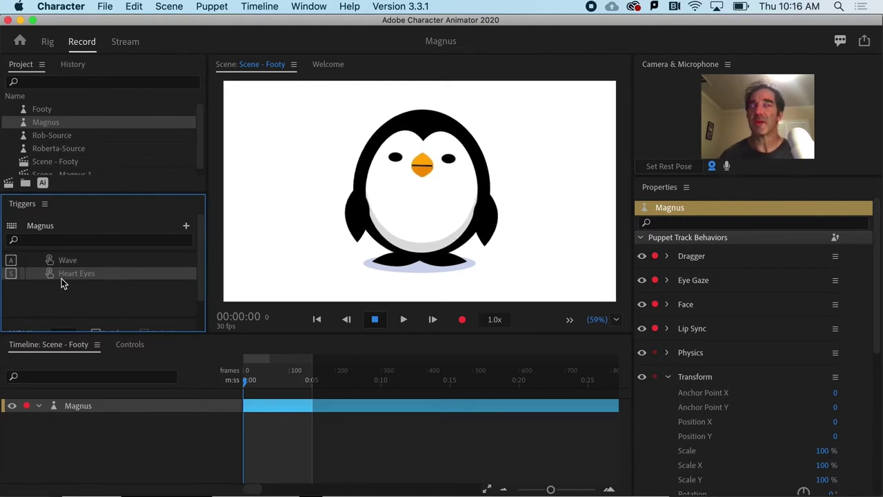
- Select Magnus and open its original artwork, Magnus.ai, in Illustrator via Edit Original
left_click(35, 122)
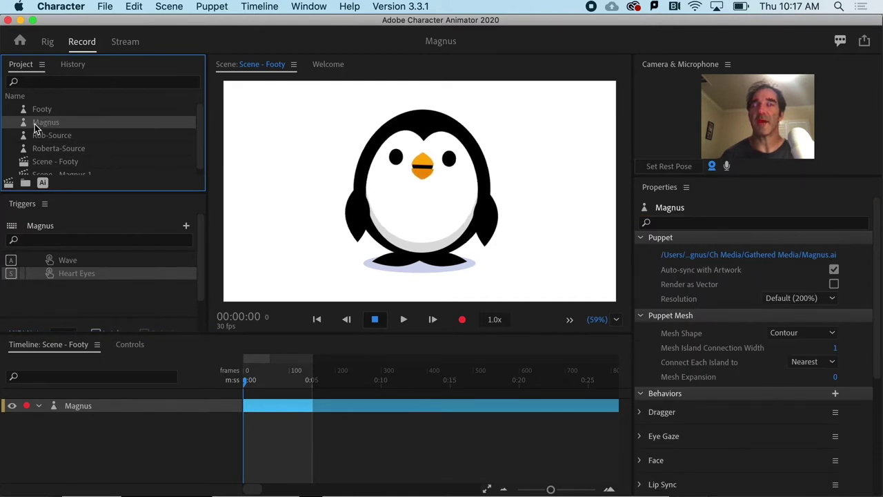
left_click(42, 182)
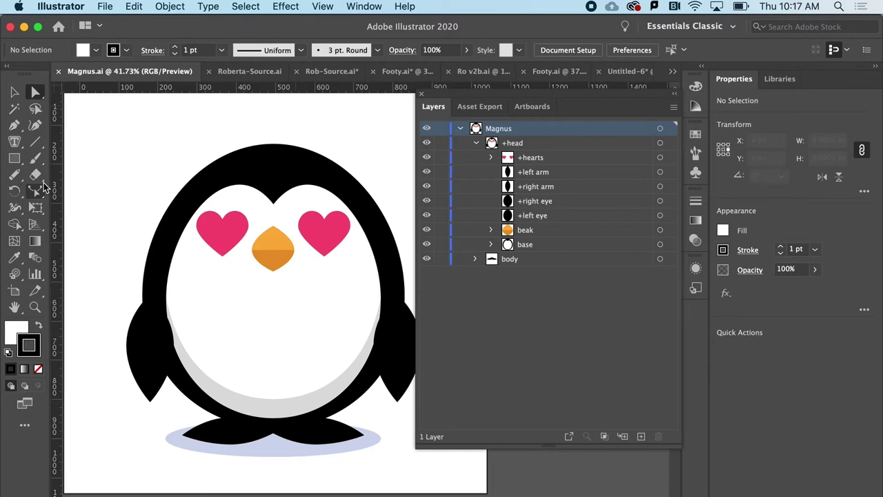
- Bring empty artboard space above the penguin's head into view and pick the Pen tool
scroll(162, 192, "up", 3)
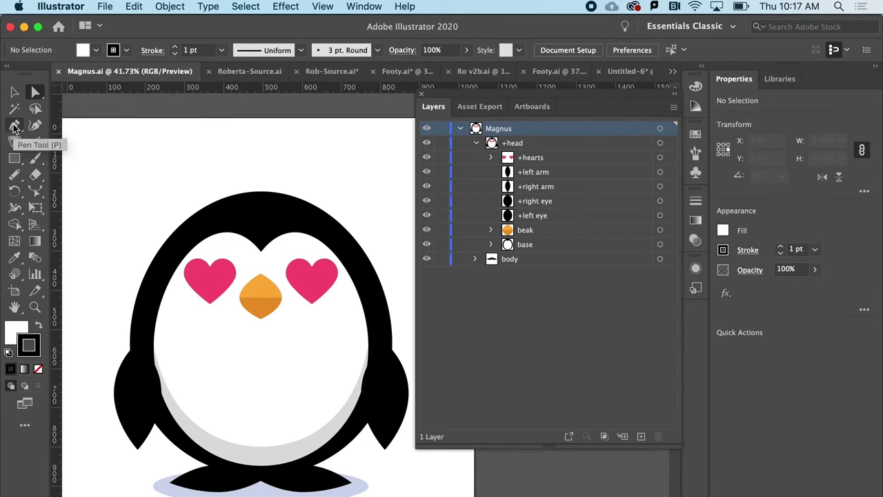
left_click(14, 127)
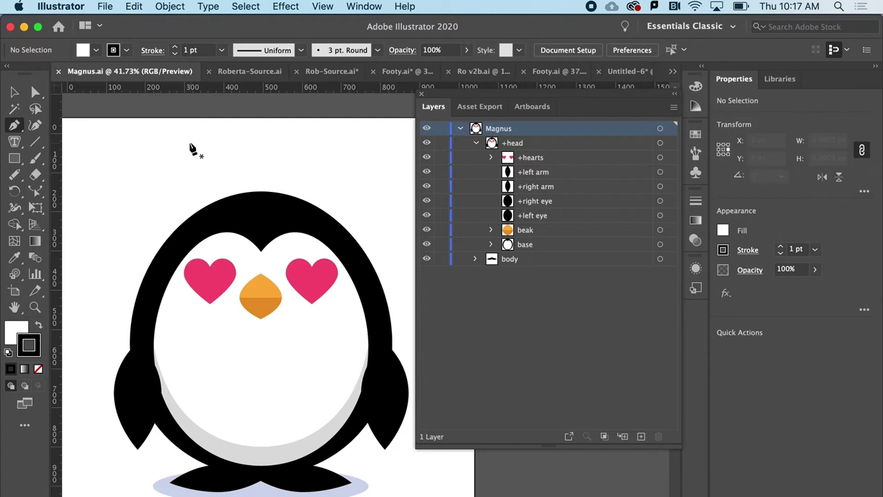
- Draw the slanted exclamation bar above the head with black fill and no stroke
left_click(189, 142)
left_click(171, 150)
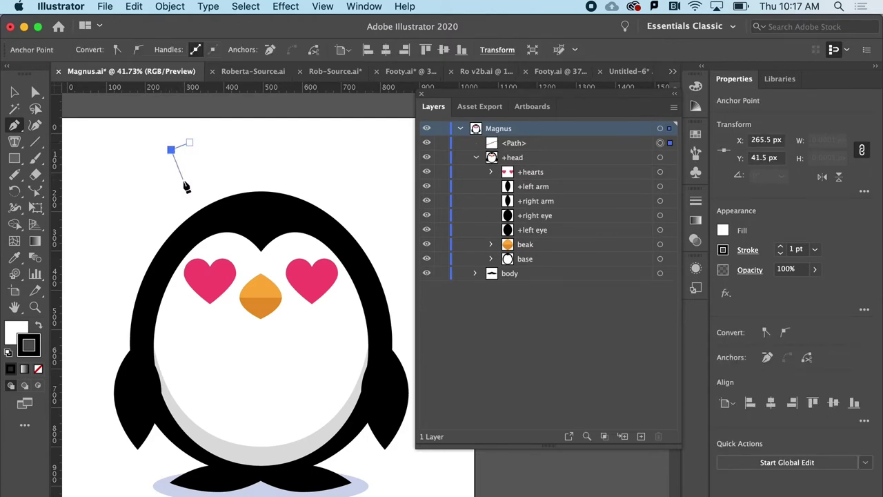
left_click(187, 183)
left_click(198, 179)
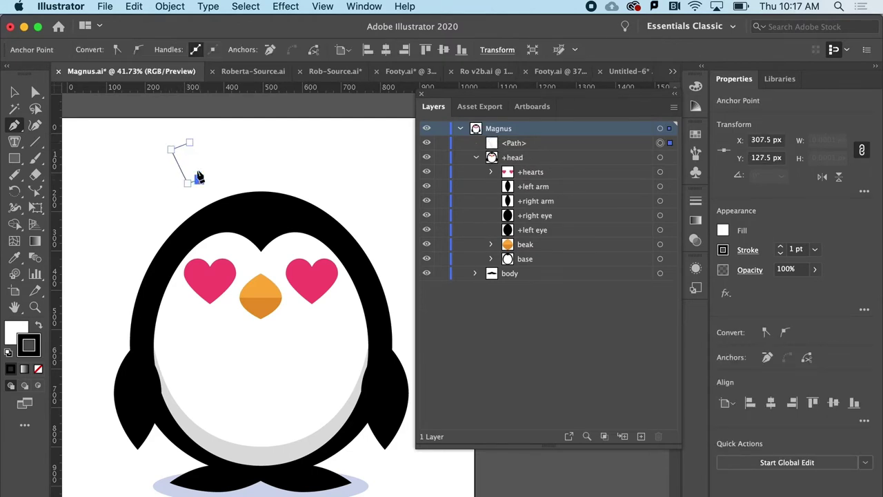
left_click(190, 142)
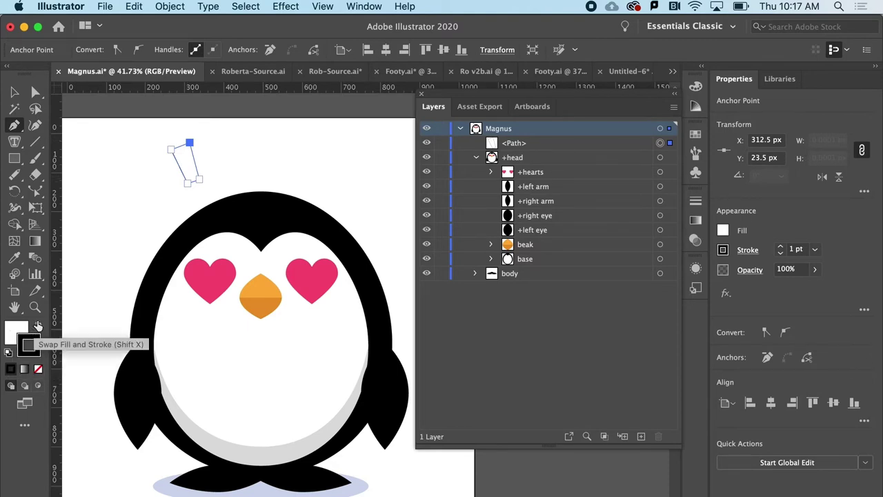
left_click(40, 331)
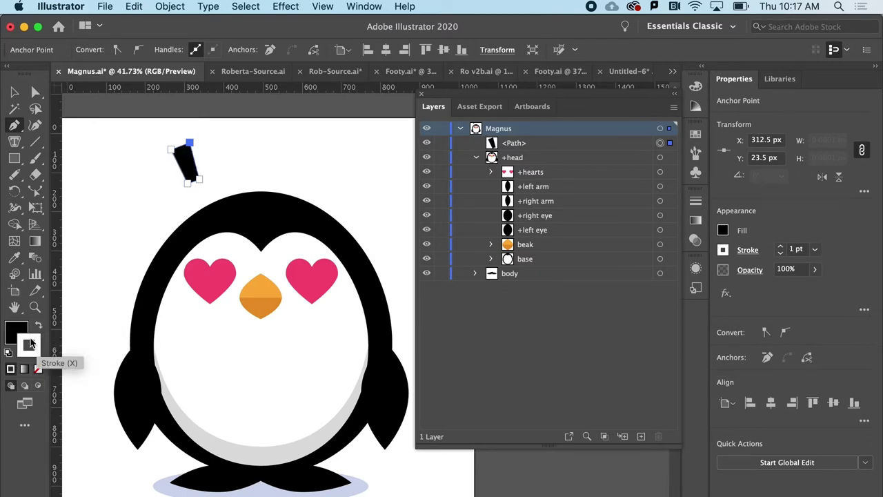
left_click(38, 370)
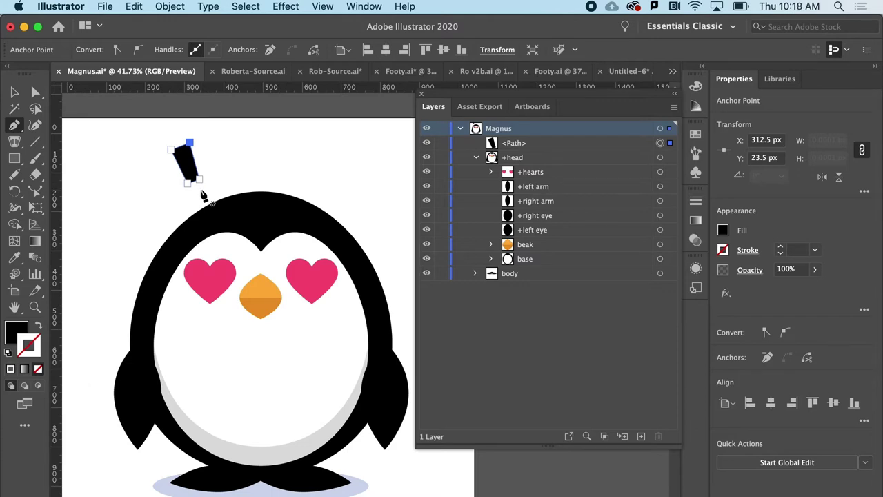
- Draw the exclamation mark's small dot just below the bar
scroll(203, 197, "up", 3)
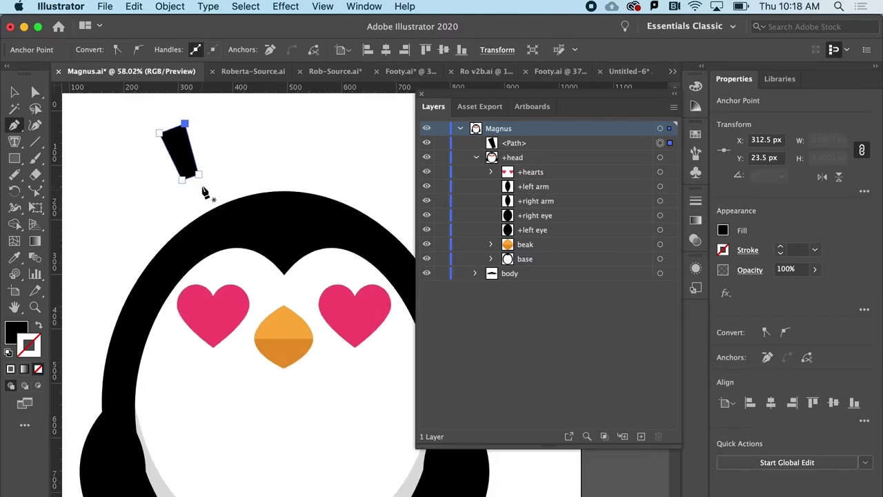
left_click(201, 186)
left_click(189, 192)
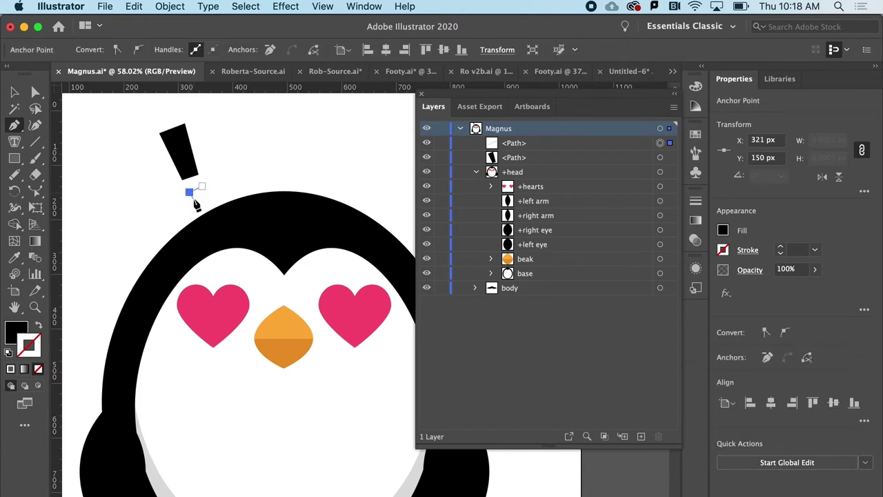
left_click(197, 202)
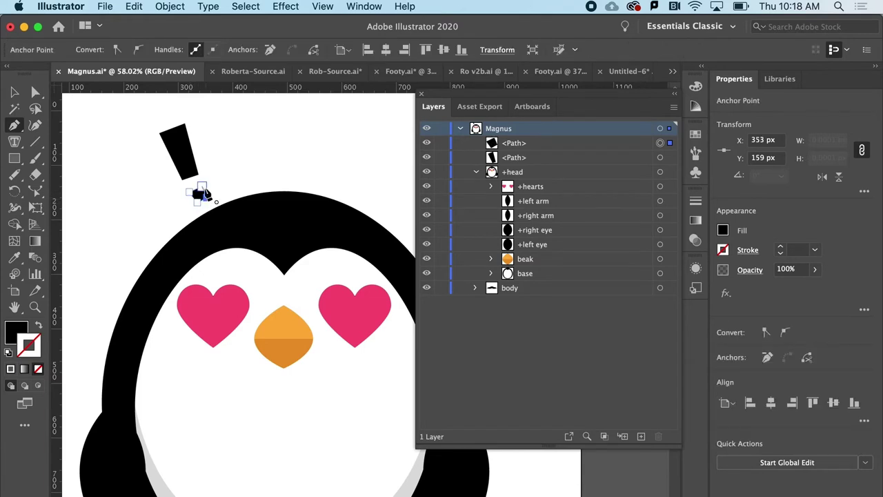
left_click(201, 187)
- Select the bar and dot together and group them into one object
left_click(35, 92)
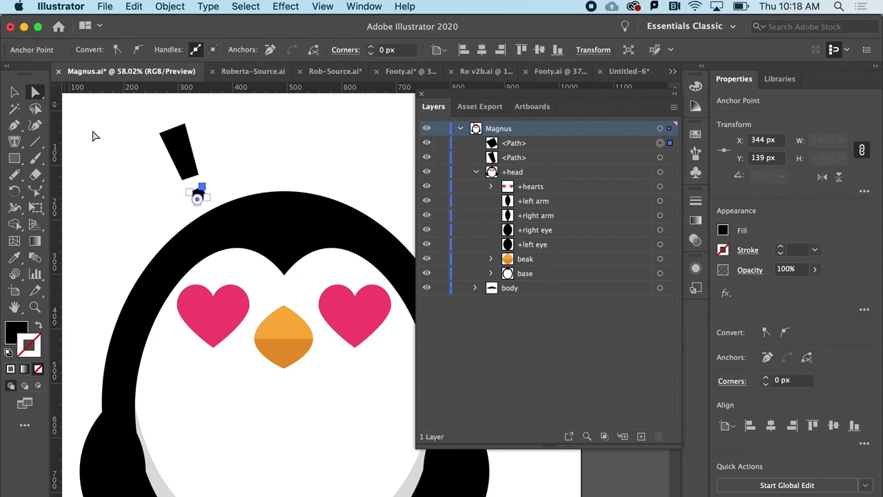
left_click(179, 150)
left_click_drag(121, 109, 212, 204)
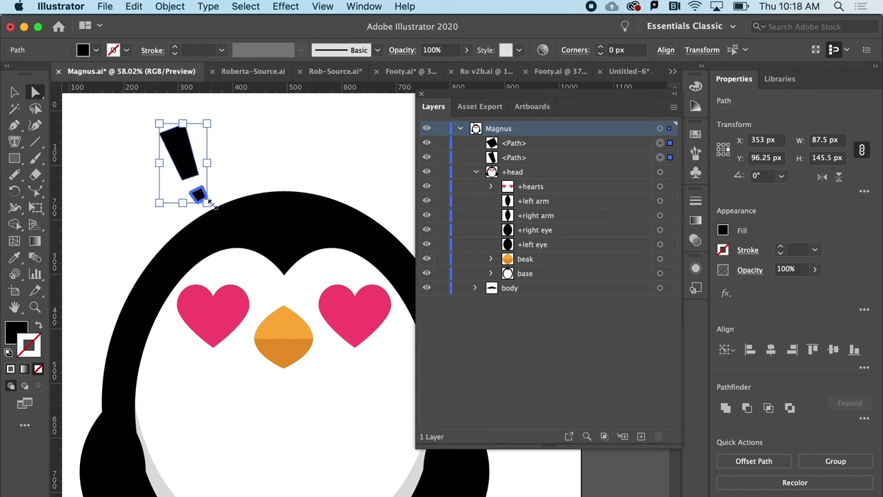
key("super+g")
- Rename the exclamation group layer to 'wow' and move it inside the +head group
left_click(166, 174)
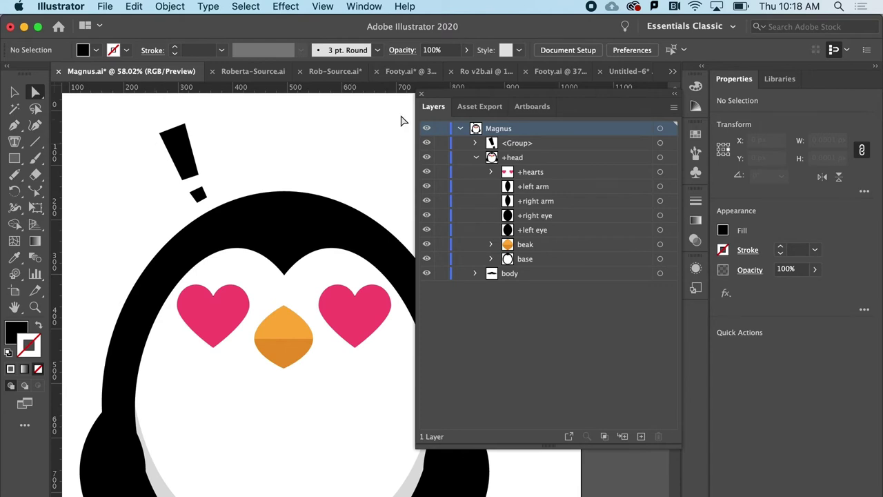
double_click(519, 143)
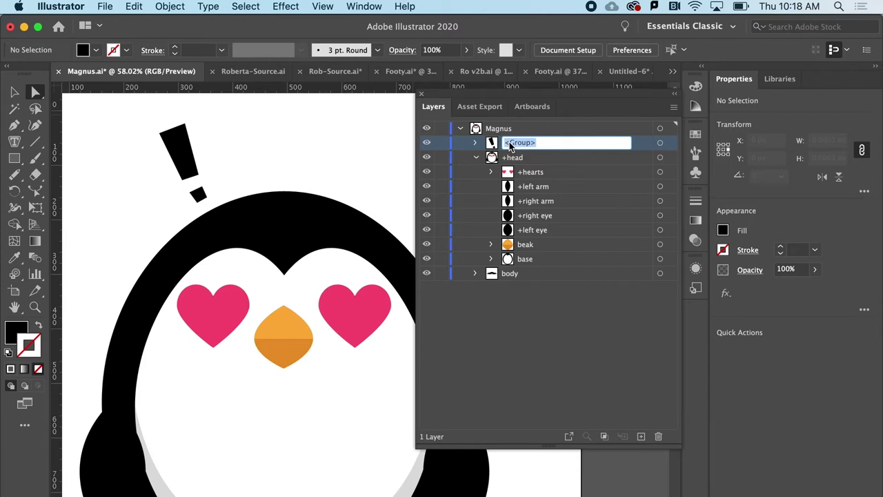
type("wow")
left_click(529, 158)
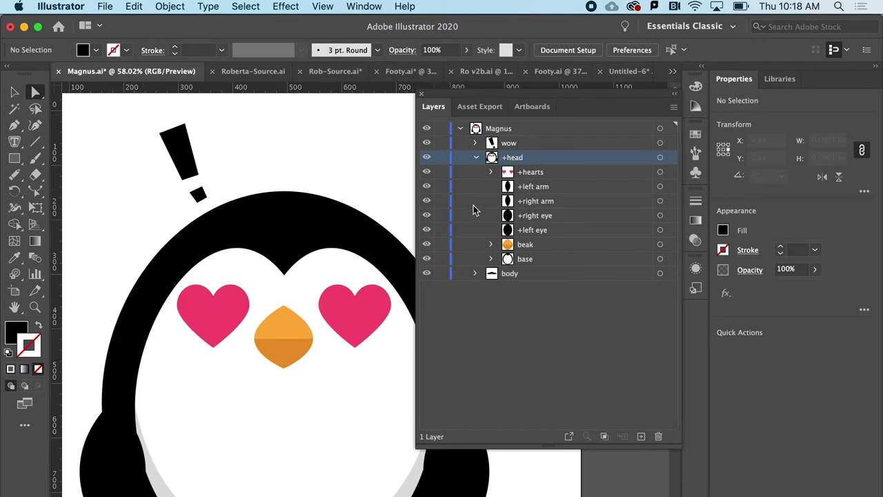
left_click_drag(506, 147, 516, 168)
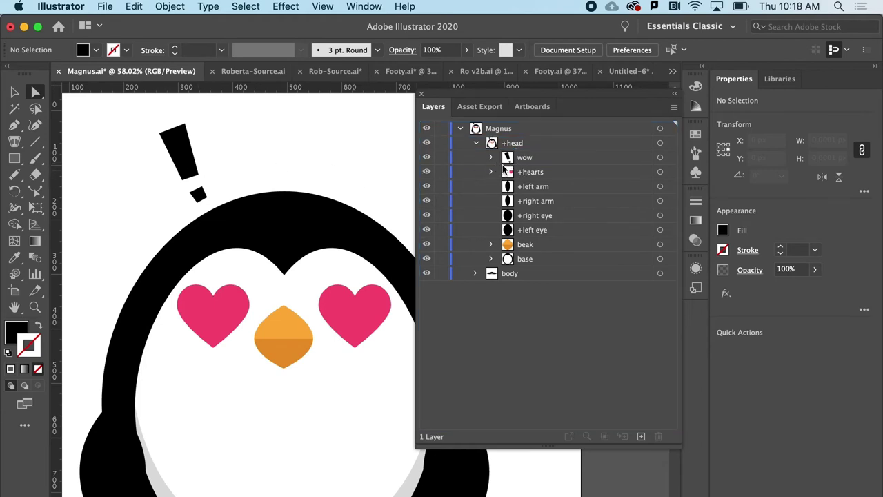
- Rename the layer to '+wow' and hide both the +wow and +hearts layers
double_click(524, 158)
left_click(521, 158)
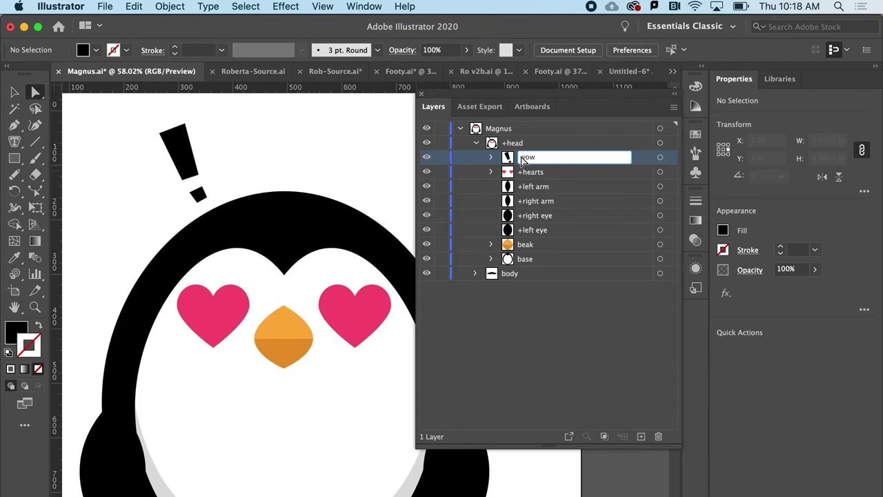
type("+")
left_click(540, 174)
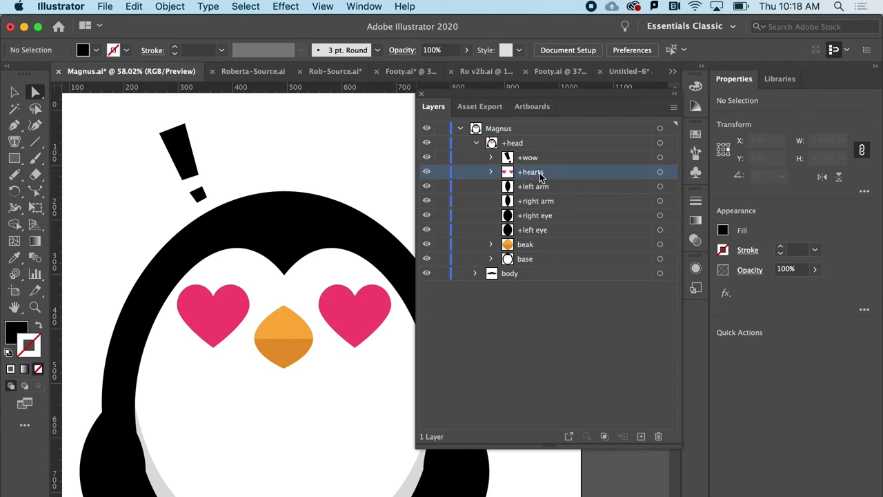
left_click(427, 160)
left_click(427, 172)
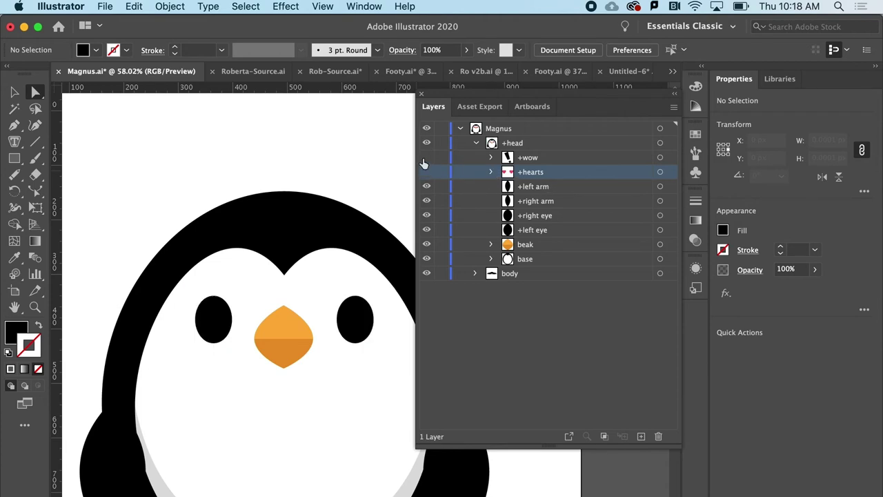
- Save Magnus.ai and switch back to Character Animator
left_click(105, 8)
left_click(119, 110)
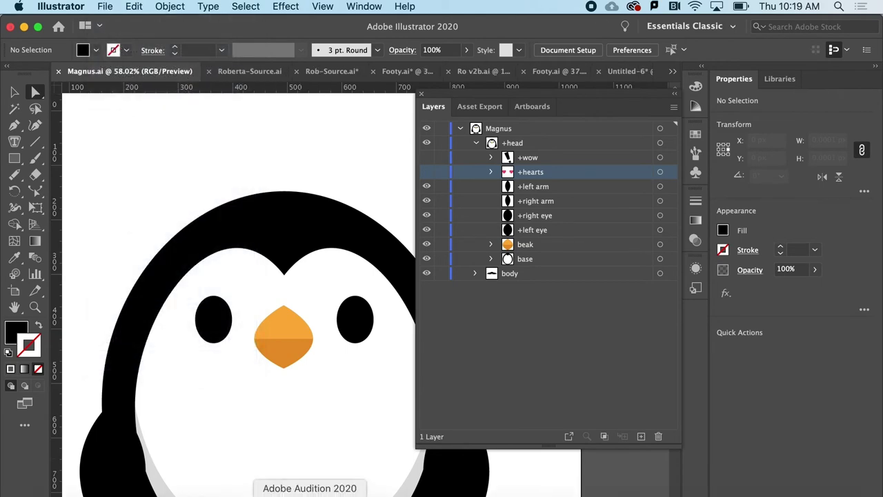
left_click(279, 494)
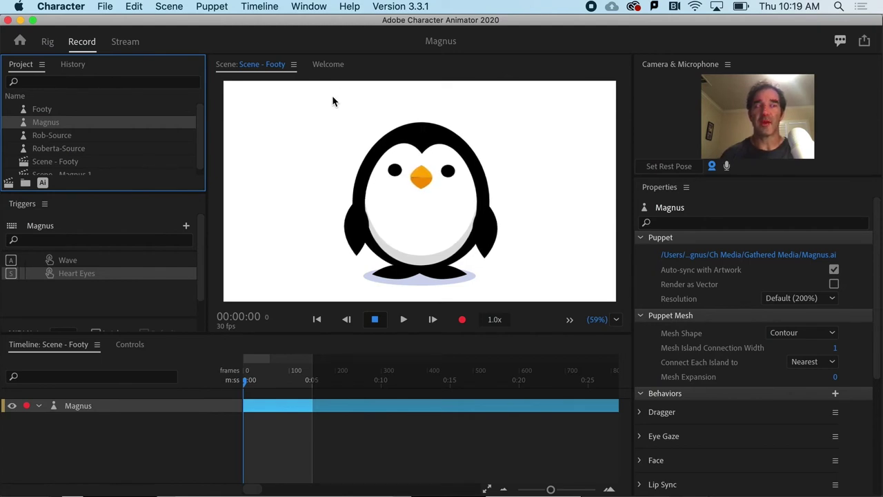
- Retest Wave (A) and Heart Eyes (S) on the reloaded puppet, then enter the Rig workspace
key("a")
key("s")
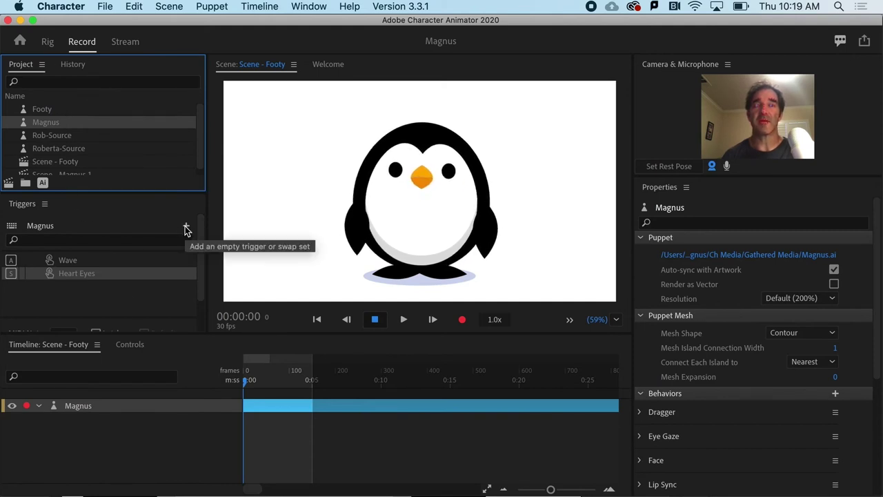
left_click(47, 41)
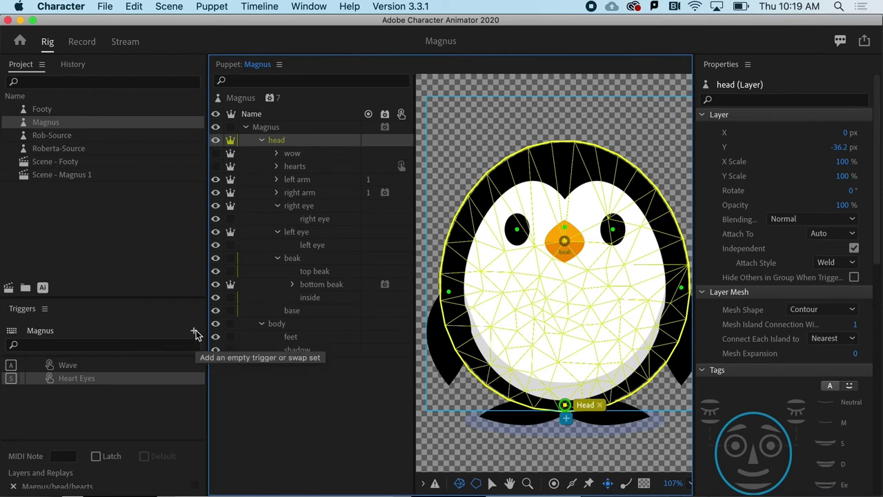
- Create a new trigger for Magnus and assign the head's wow layer to it
left_click(194, 334)
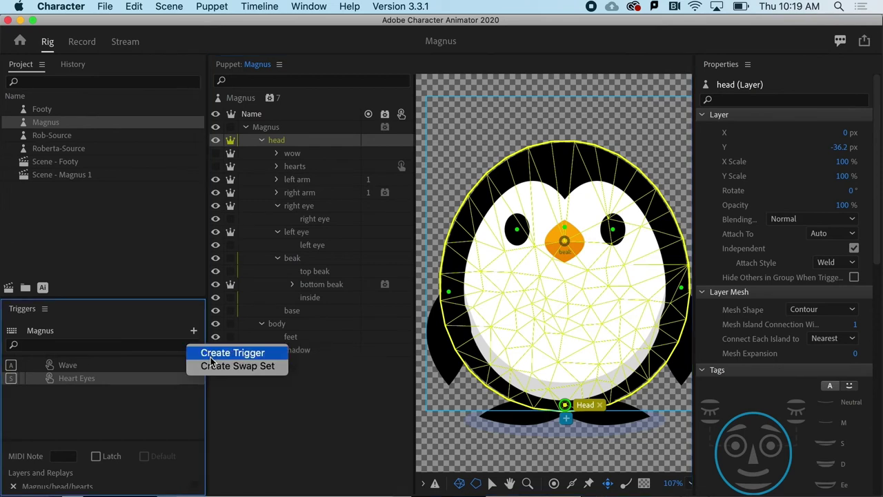
left_click(210, 356)
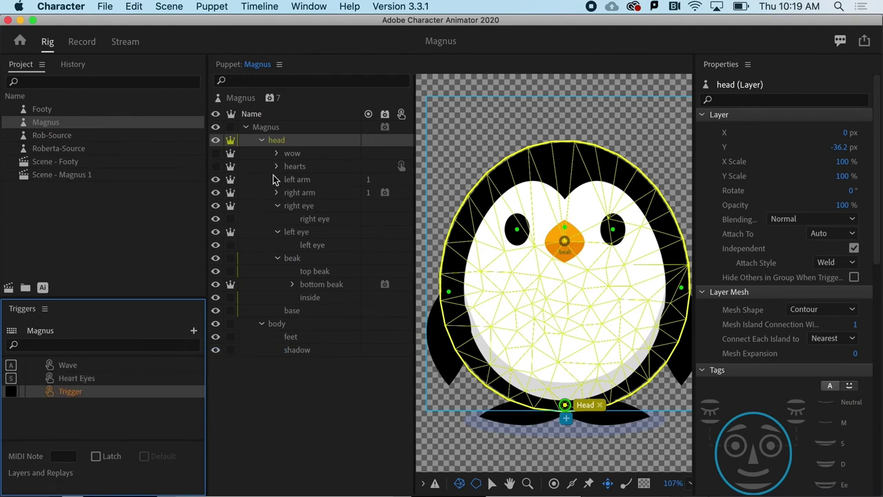
left_click(10, 391)
left_click(292, 153)
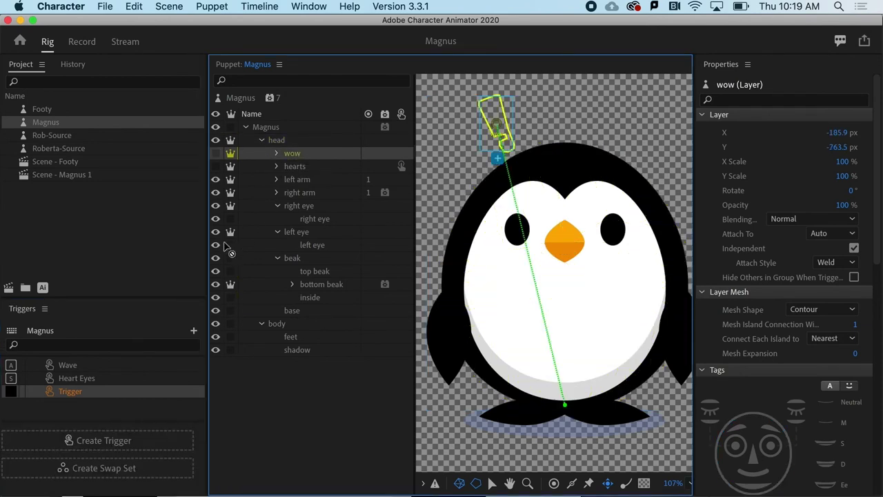
left_click(144, 392)
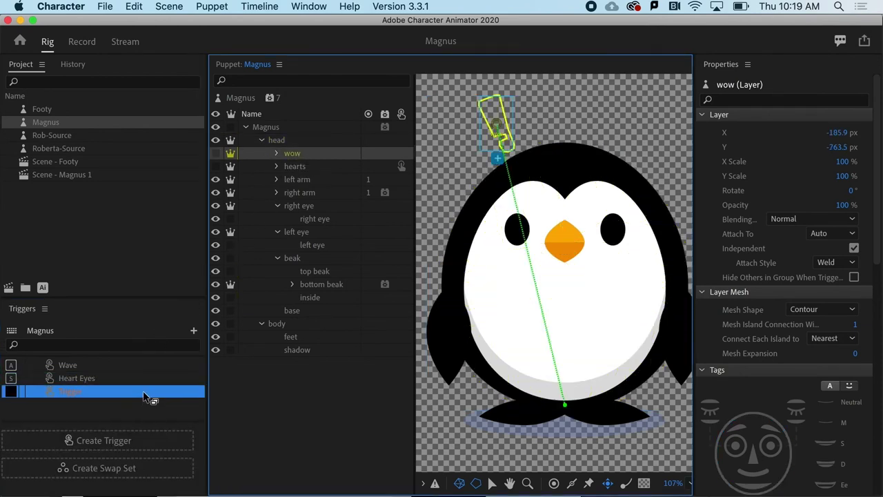
left_click(69, 395)
- Name the new trigger 'wow' and bind it to the D key
double_click(69, 395)
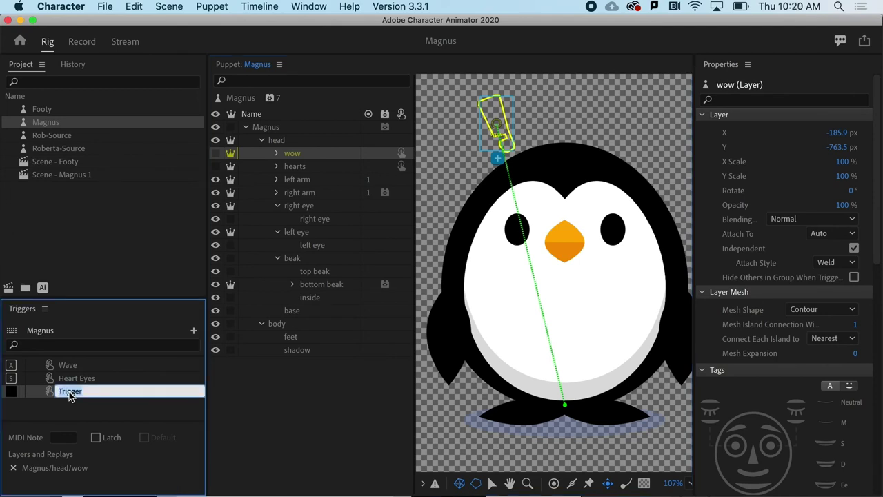
type("wow")
left_click(78, 412)
left_click(11, 391)
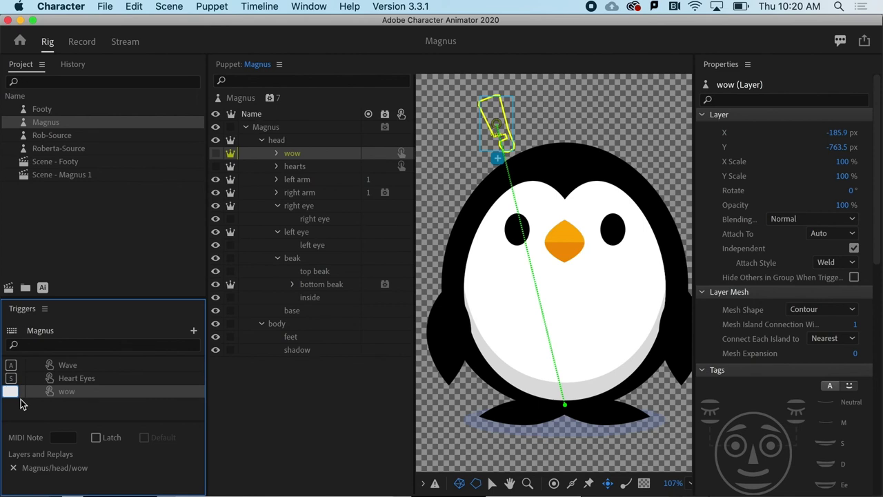
type("d")
left_click(29, 411)
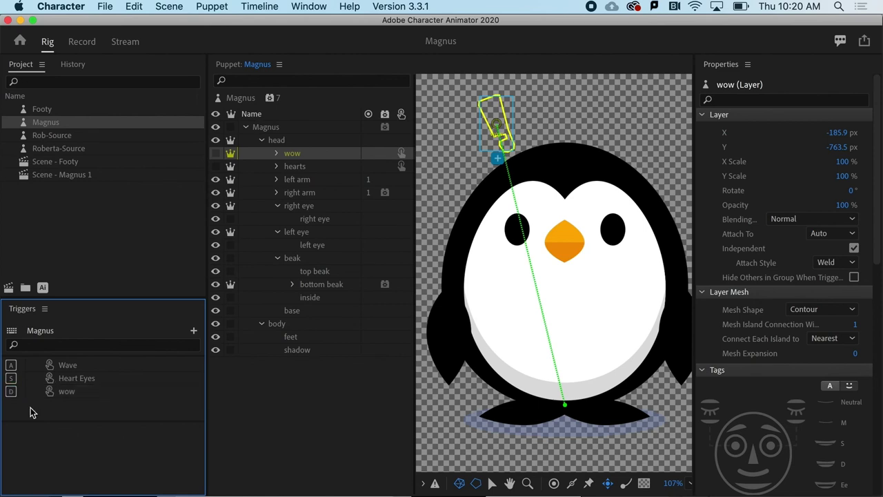
- Return to Record mode and press D to pop the exclamation point on Magnus
left_click(77, 42)
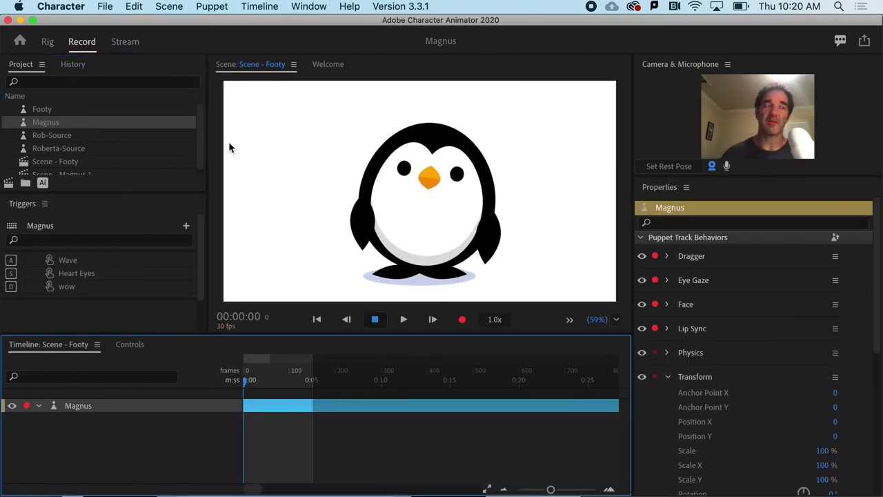
key("d")
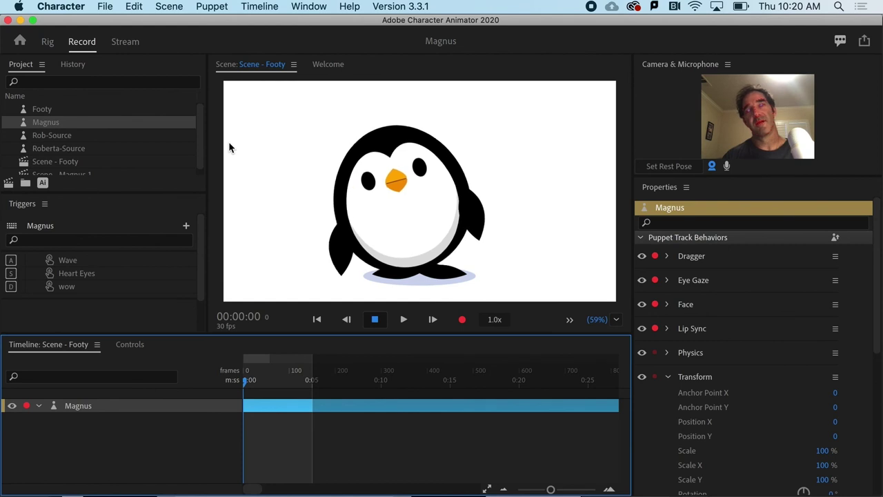